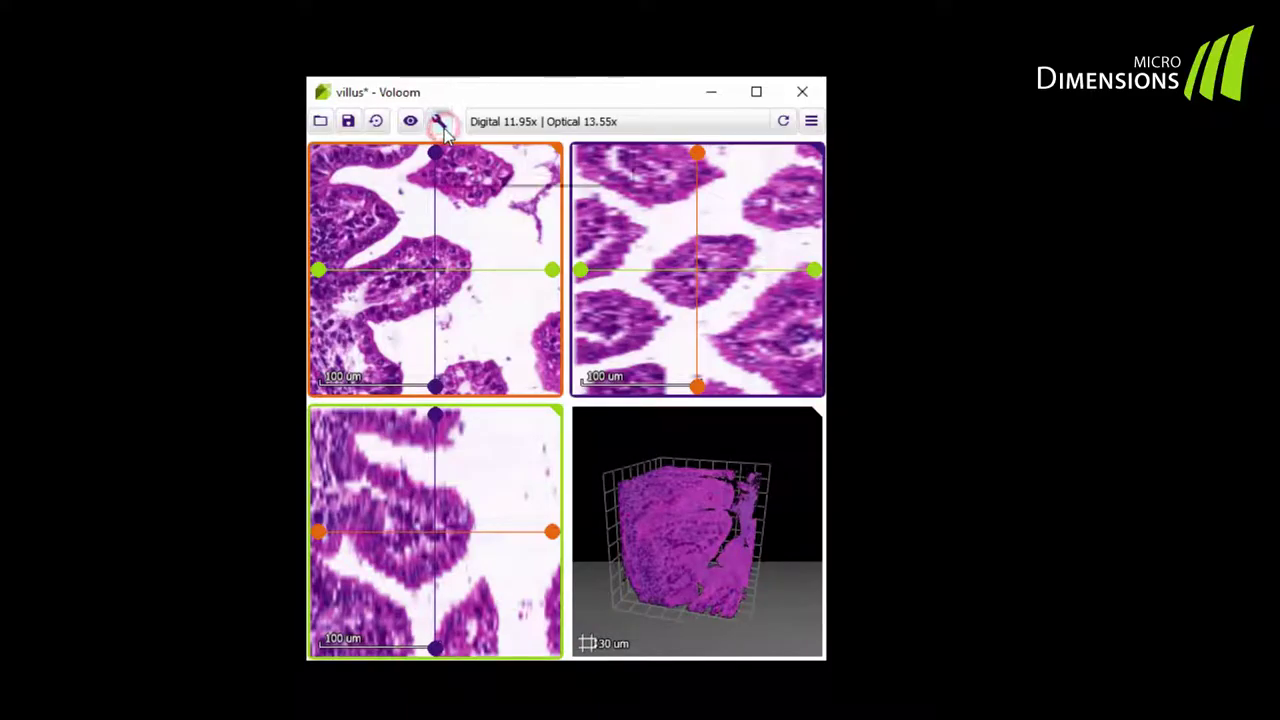
Step: Open Segmentation & Analysis from the wrench tools and pick the seed-painting method
{"action": "left_click", "coordinate": [440, 123]}
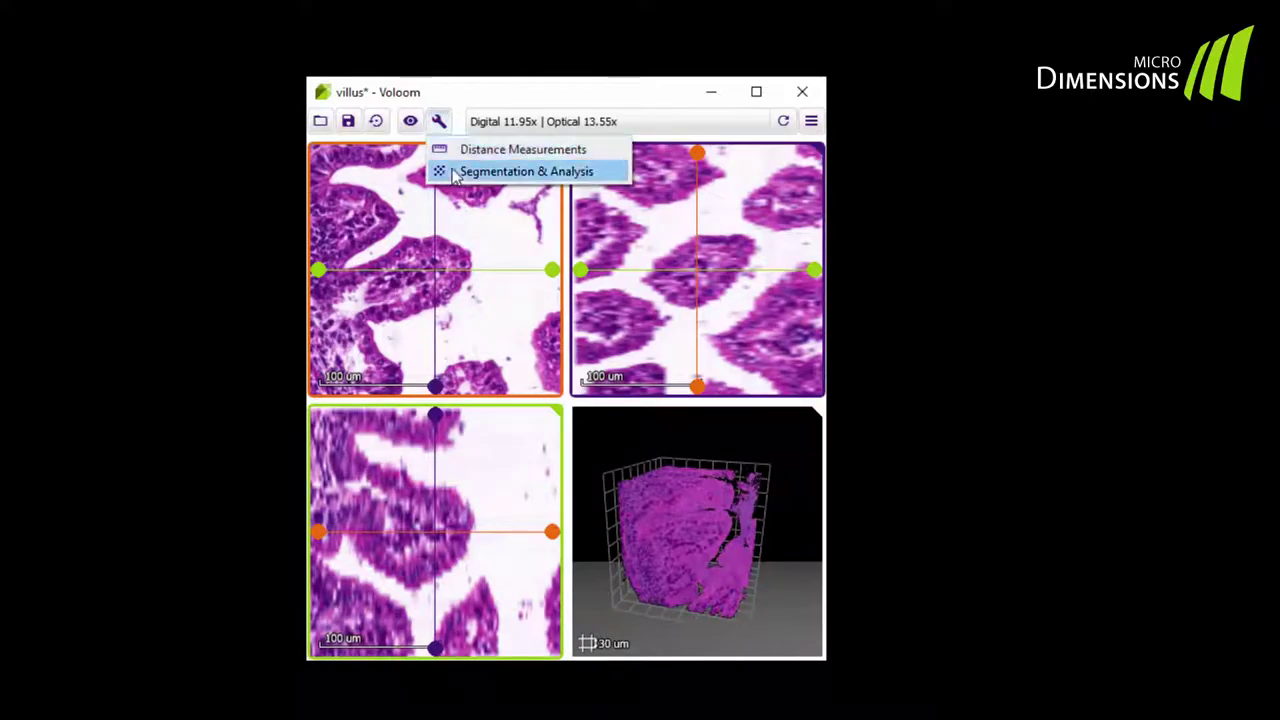
{"action": "left_click", "coordinate": [455, 173]}
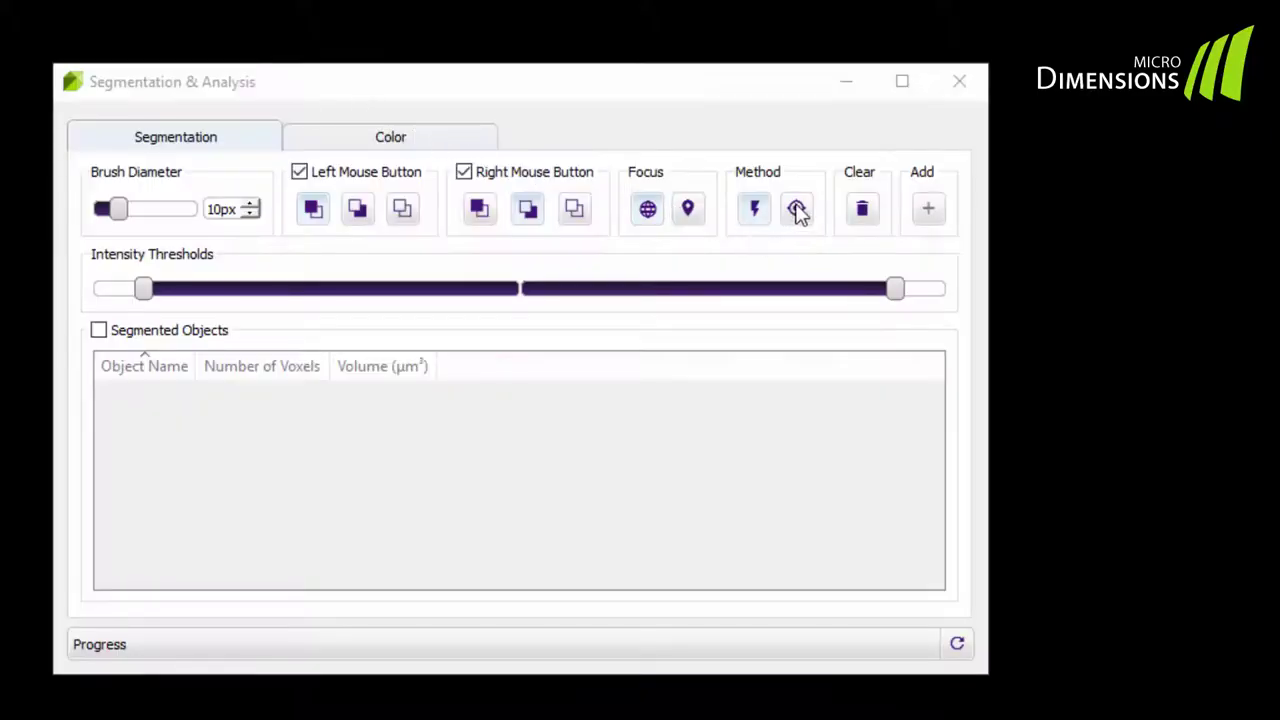
{"action": "left_click", "coordinate": [797, 209]}
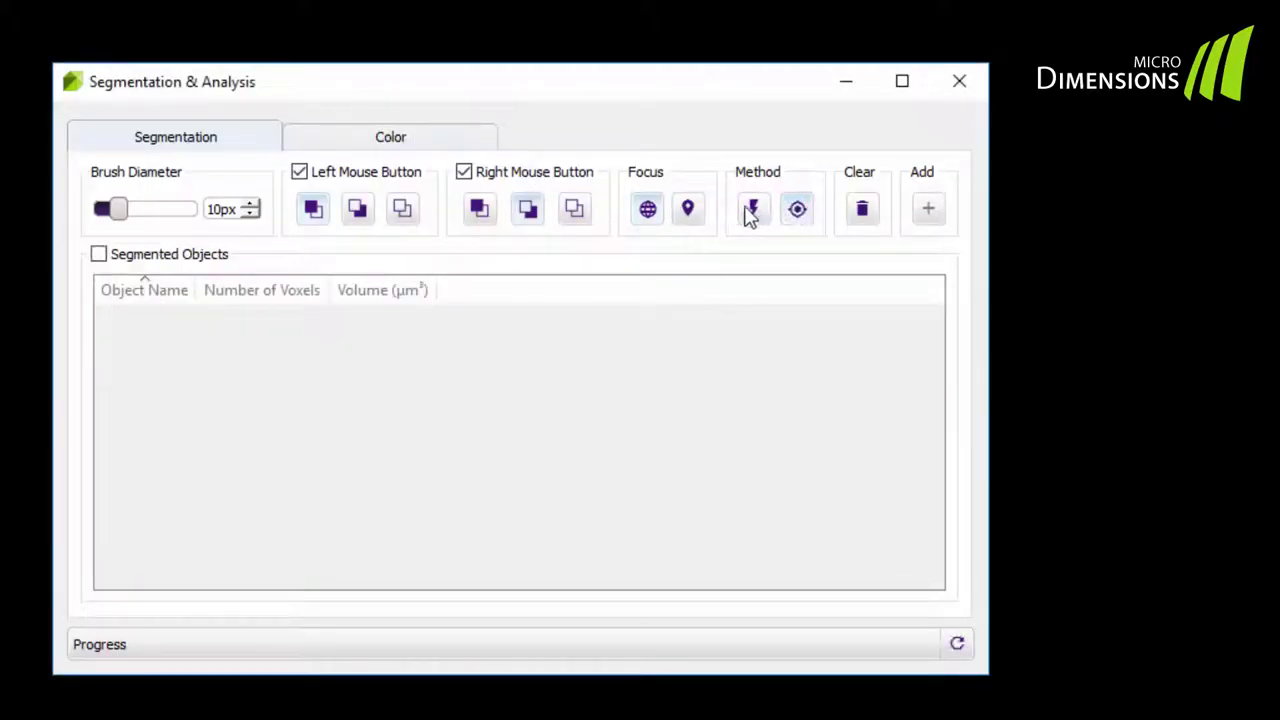
Step: Restrict the seed-painting segmentation to a local focus with the Focus pin
{"action": "left_click", "coordinate": [687, 212]}
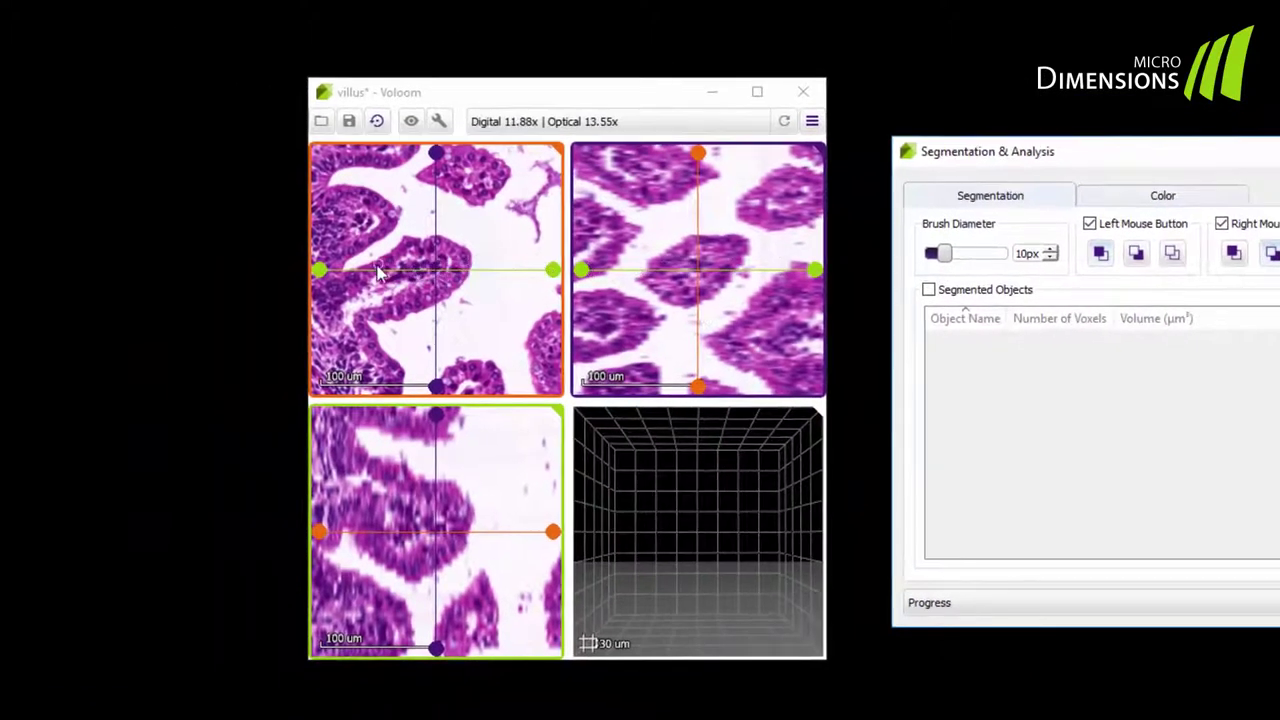
Step: Paint a green foreground stroke inside the villus and a red background stroke around it
{"action": "mouse_move", "coordinate": [365, 277]}
{"action": "left_mouse_down"}
{"action": "mouse_move", "coordinate": [422, 256]}
{"action": "mouse_move", "coordinate": [449, 264]}
{"action": "mouse_move", "coordinate": [390, 310]}
{"action": "left_mouse_up"}
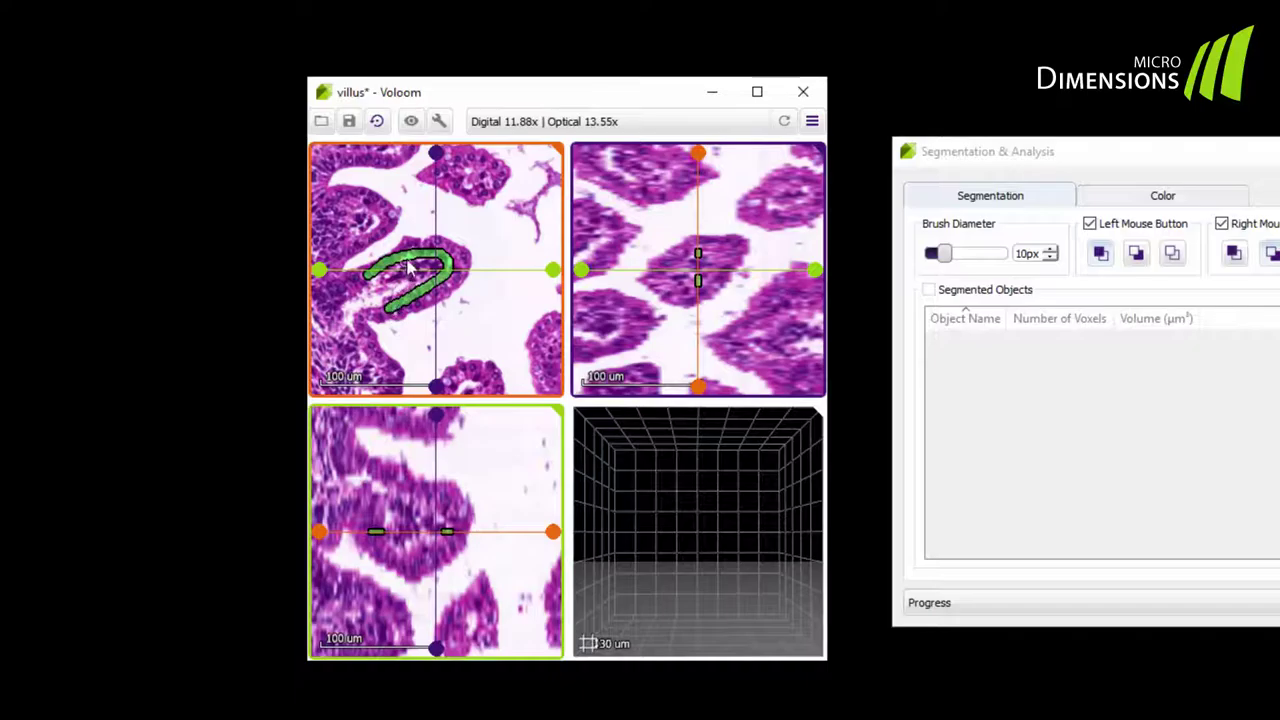
{"action": "mouse_move", "coordinate": [420, 216]}
{"action": "right_mouse_down"}
{"action": "mouse_move", "coordinate": [483, 242]}
{"action": "mouse_move", "coordinate": [489, 265]}
{"action": "mouse_move", "coordinate": [427, 350]}
{"action": "mouse_move", "coordinate": [508, 340]}
{"action": "right_mouse_up"}
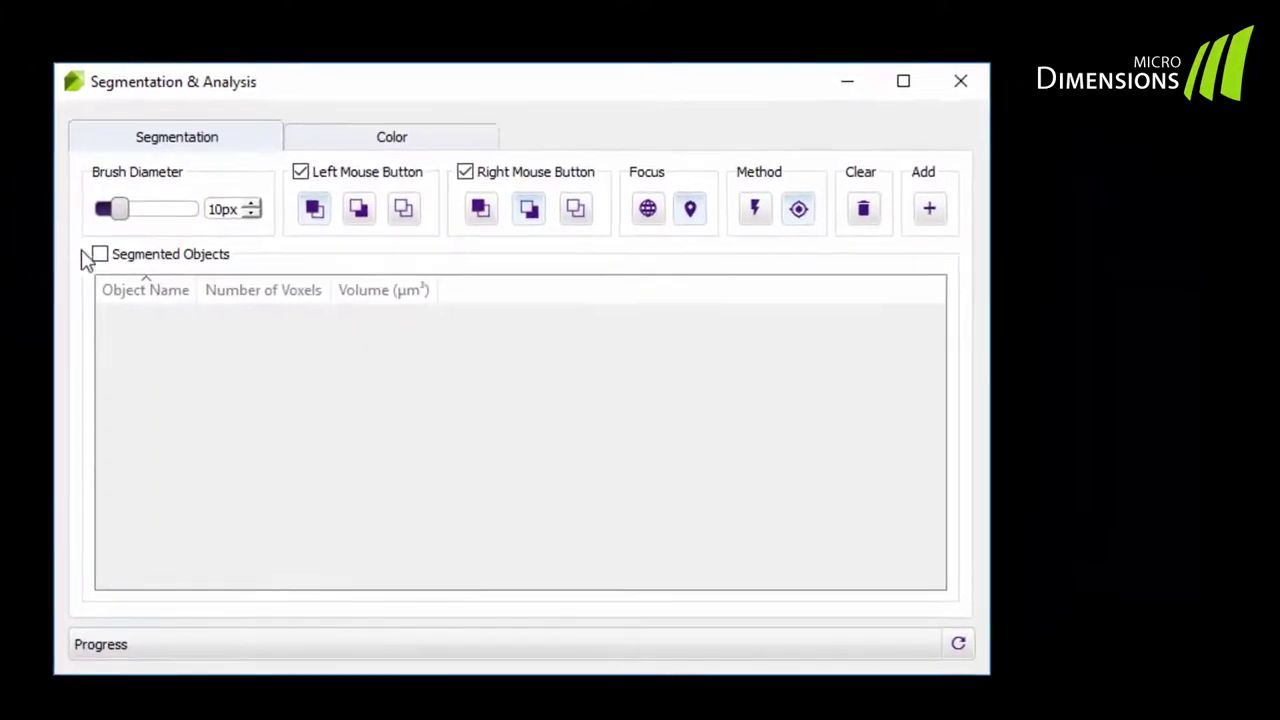
Step: List the segmented villus as Object 1 with its size, and select the Brush Diameter field
{"action": "left_click", "coordinate": [101, 255]}
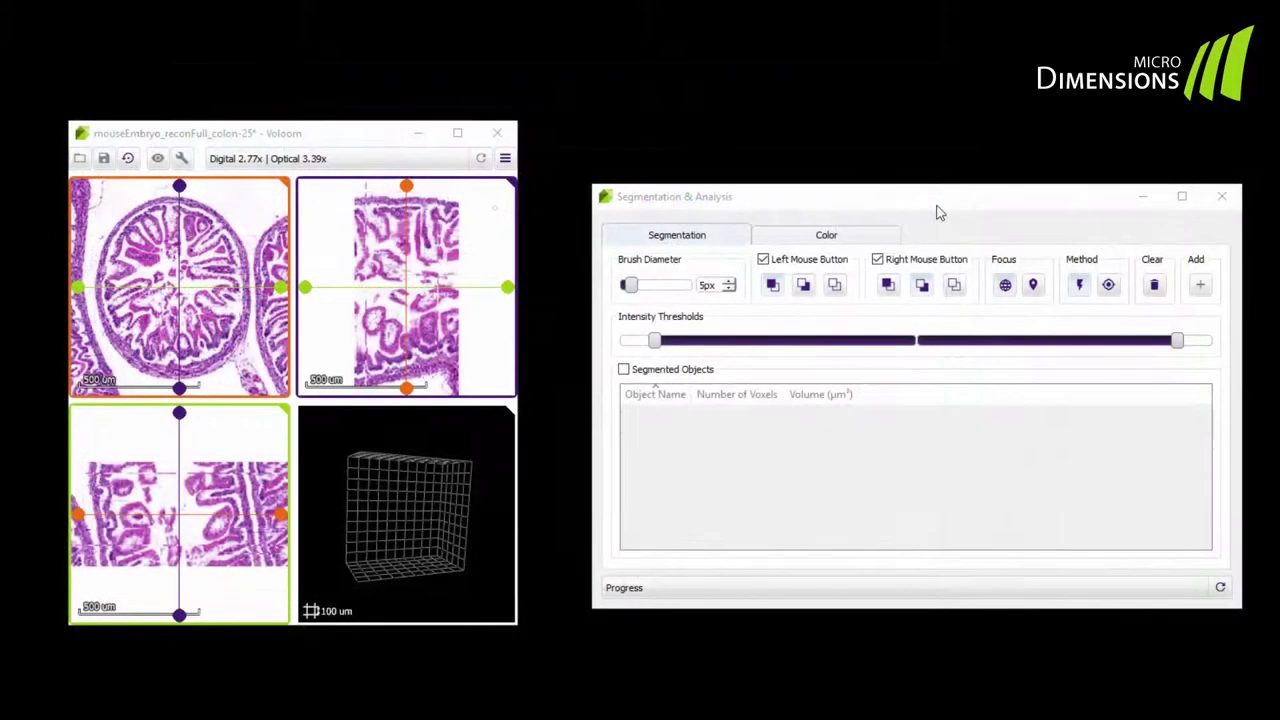
{"action": "left_click", "coordinate": [938, 212]}
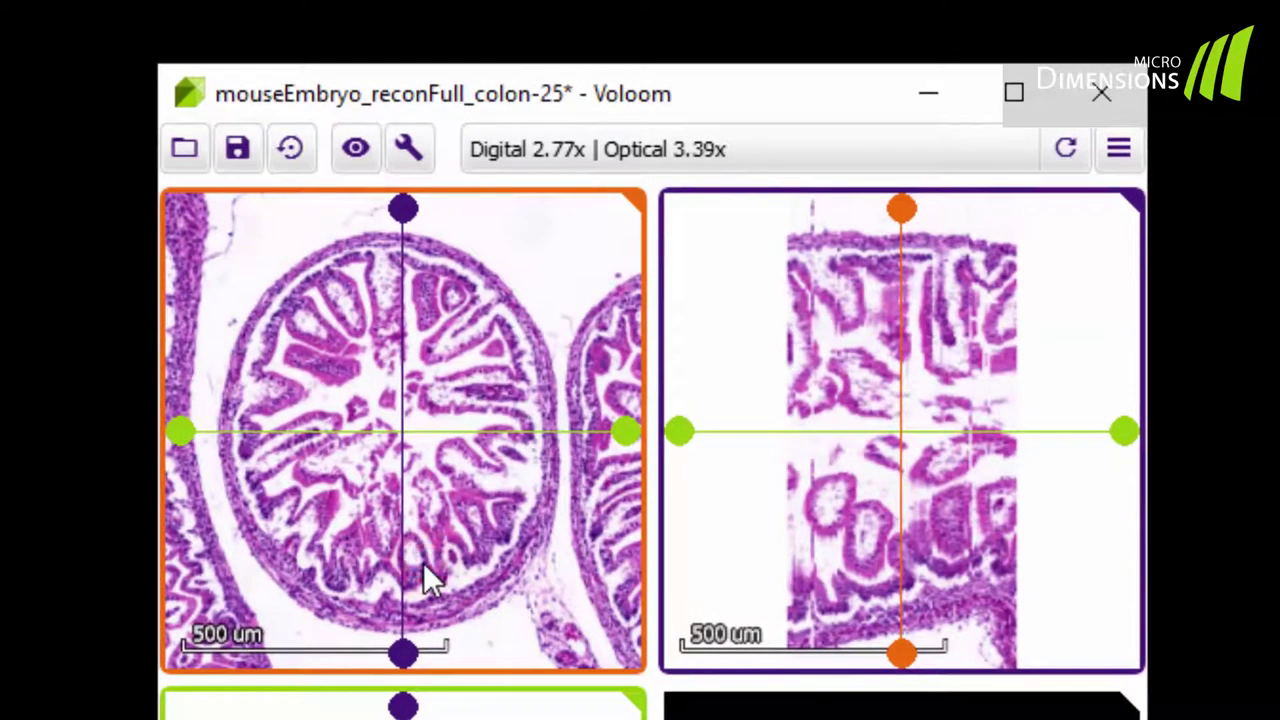
Step: Zoom the top-left colon slice view to about 27x to reveal individual nuclei
{"action": "scroll", "coordinate": [424, 566], "scroll_direction": "up", "scroll_amount": 2}
{"action": "scroll", "coordinate": [424, 566], "scroll_direction": "up", "scroll_amount": 10}
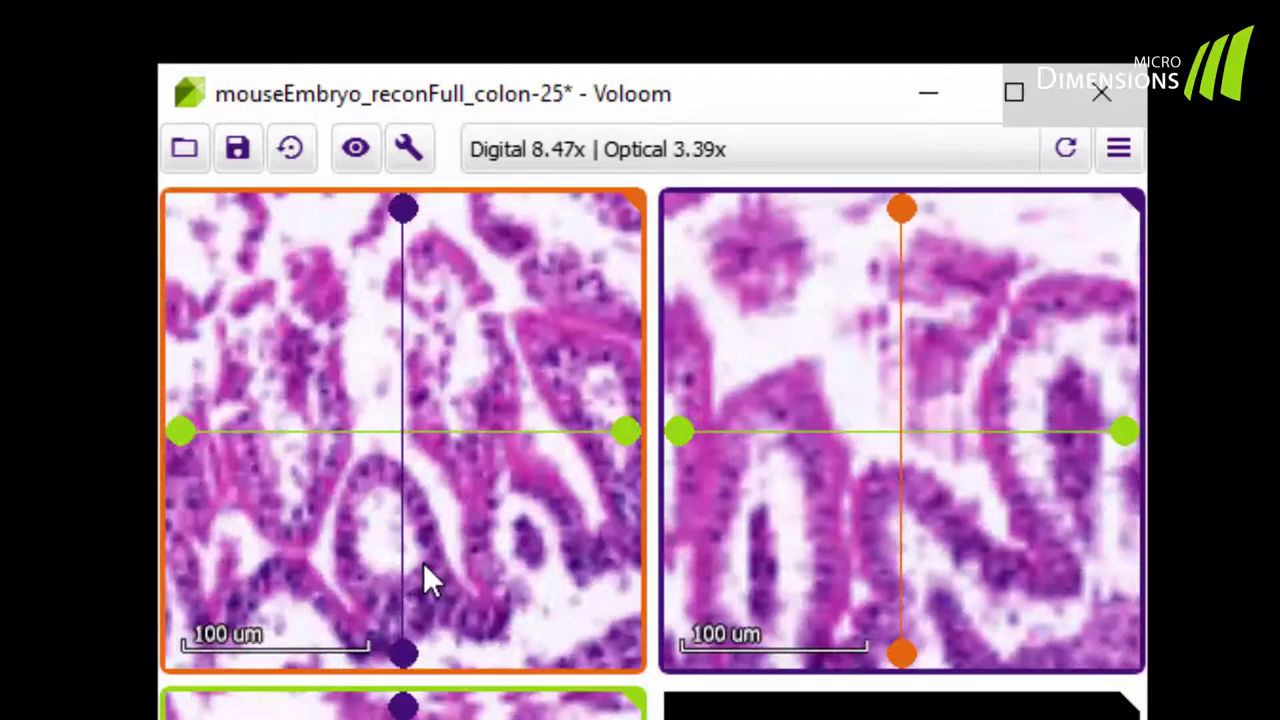
{"action": "scroll", "coordinate": [424, 566], "scroll_direction": "up", "scroll_amount": 4}
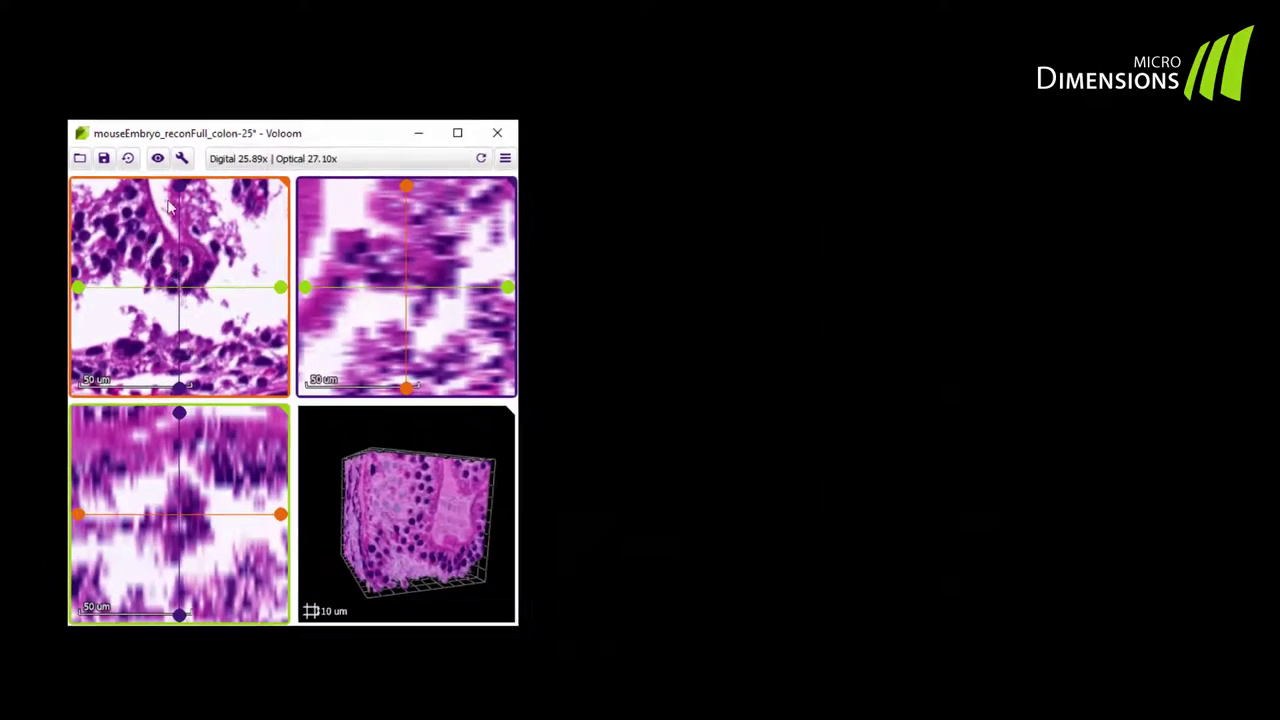
Step: Seed nucleus segmentation on a dark colon nucleus and inspect the orange nuclei in a maximised 3D view
{"action": "left_click", "coordinate": [182, 158]}
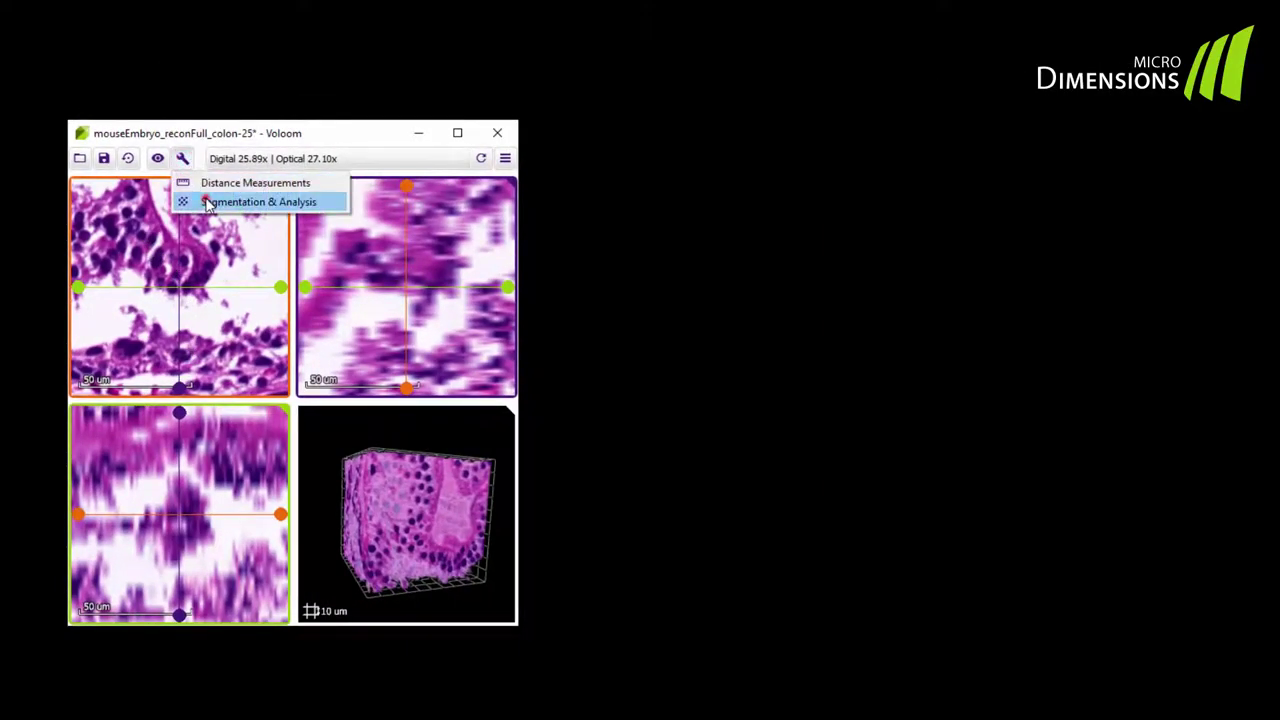
{"action": "left_click", "coordinate": [207, 202]}
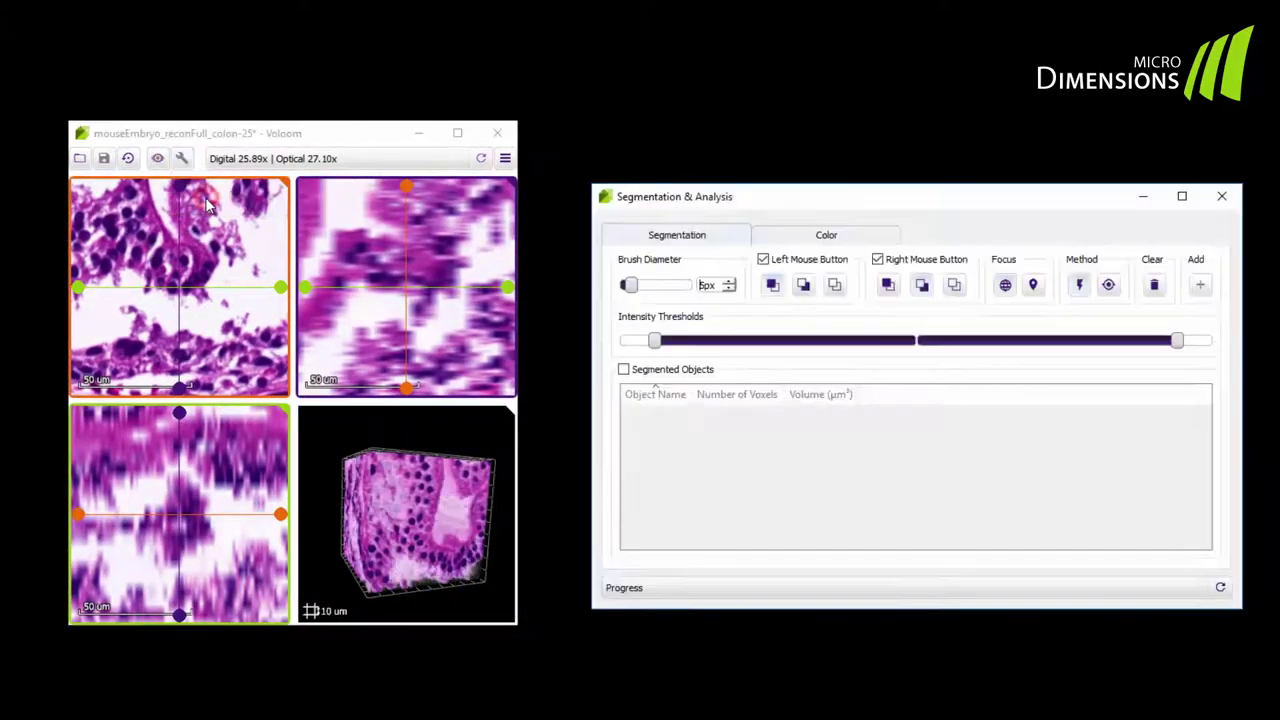
{"action": "left_click", "coordinate": [143, 243]}
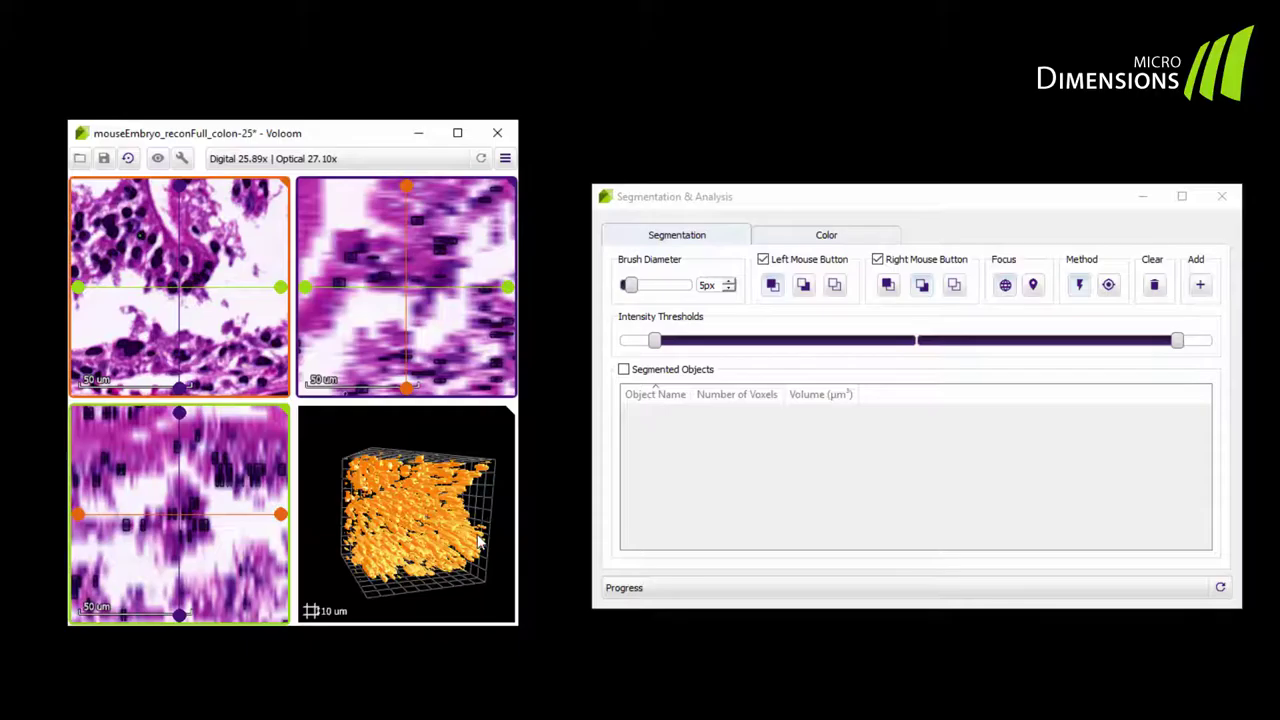
{"action": "left_click_drag", "start_coordinate": [476, 535], "coordinate": [499, 519]}
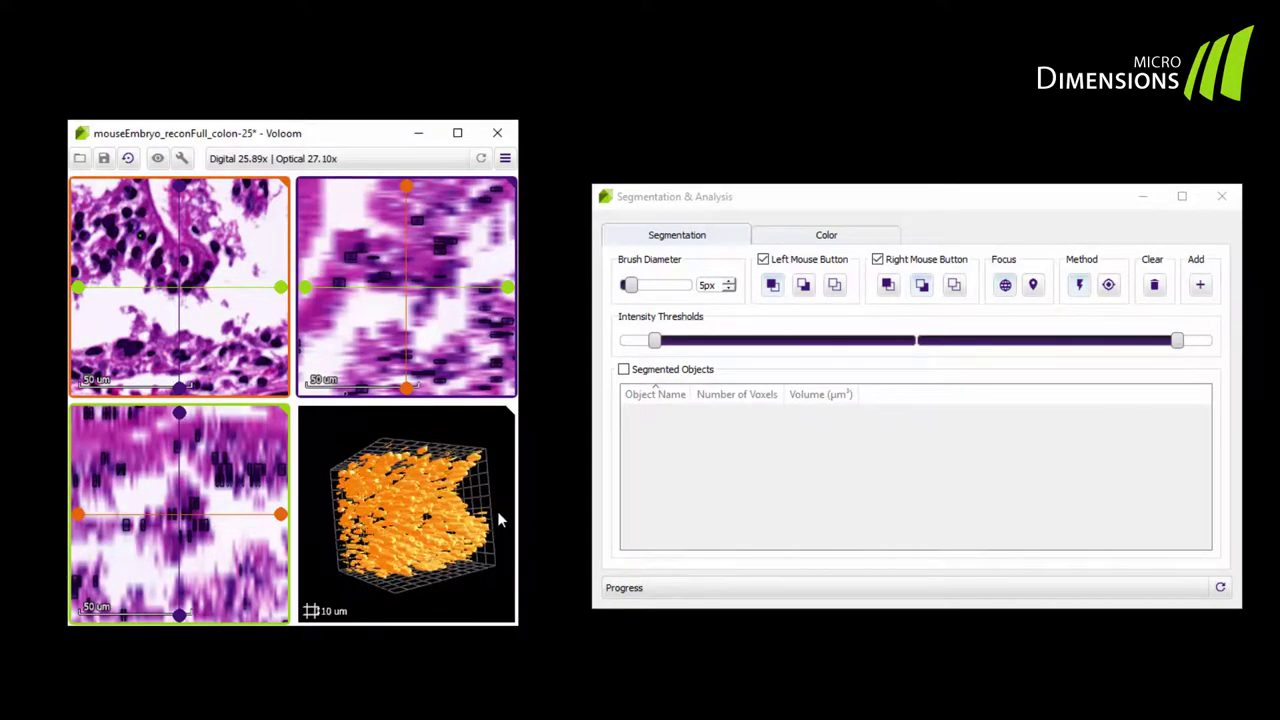
{"action": "double_click", "coordinate": [445, 532]}
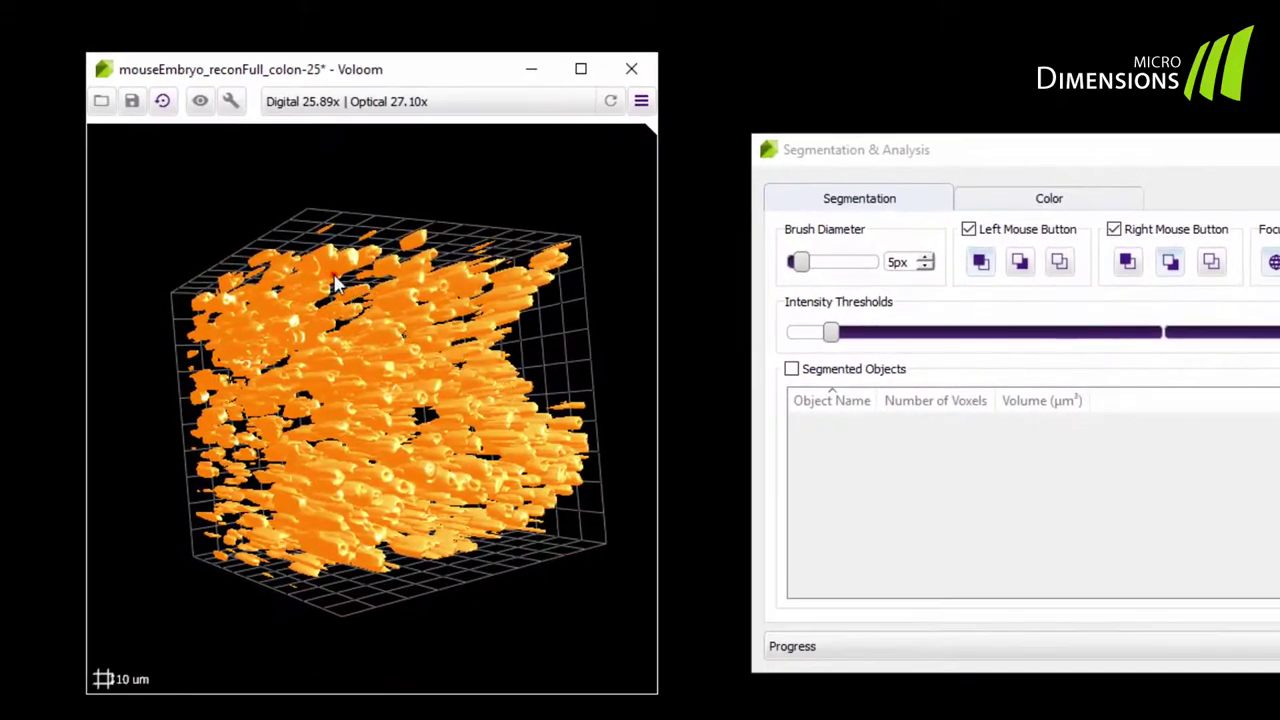
{"action": "left_click_drag", "start_coordinate": [335, 285], "coordinate": [606, 543]}
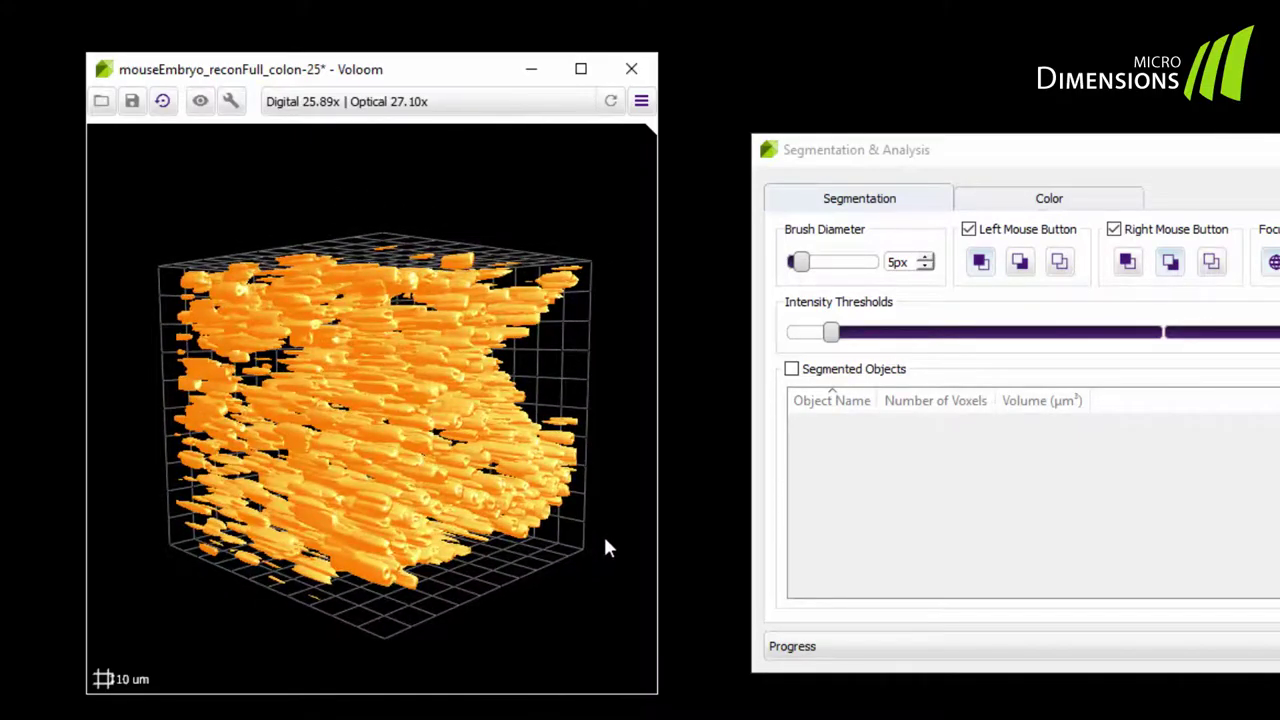
Step: Hide the red channel and restore the four-pane layout with a side-on 3D rendering
{"action": "left_click", "coordinate": [1059, 199]}
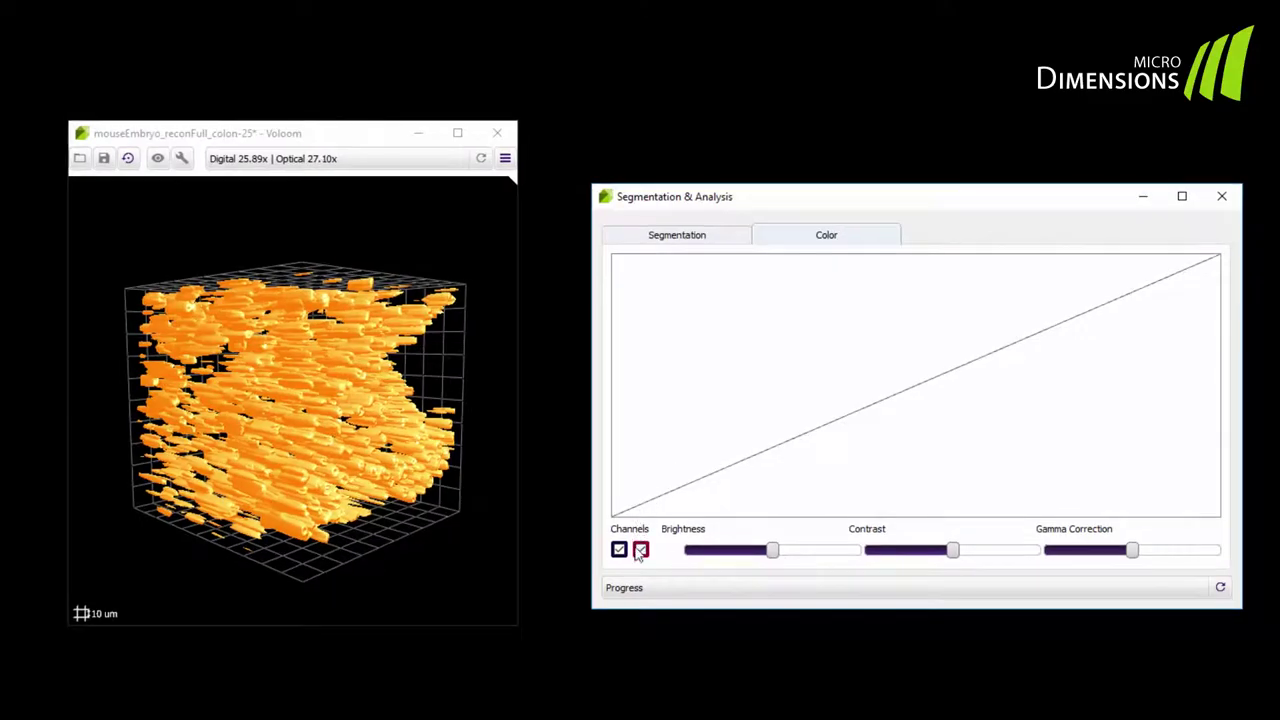
{"action": "left_click", "coordinate": [641, 551]}
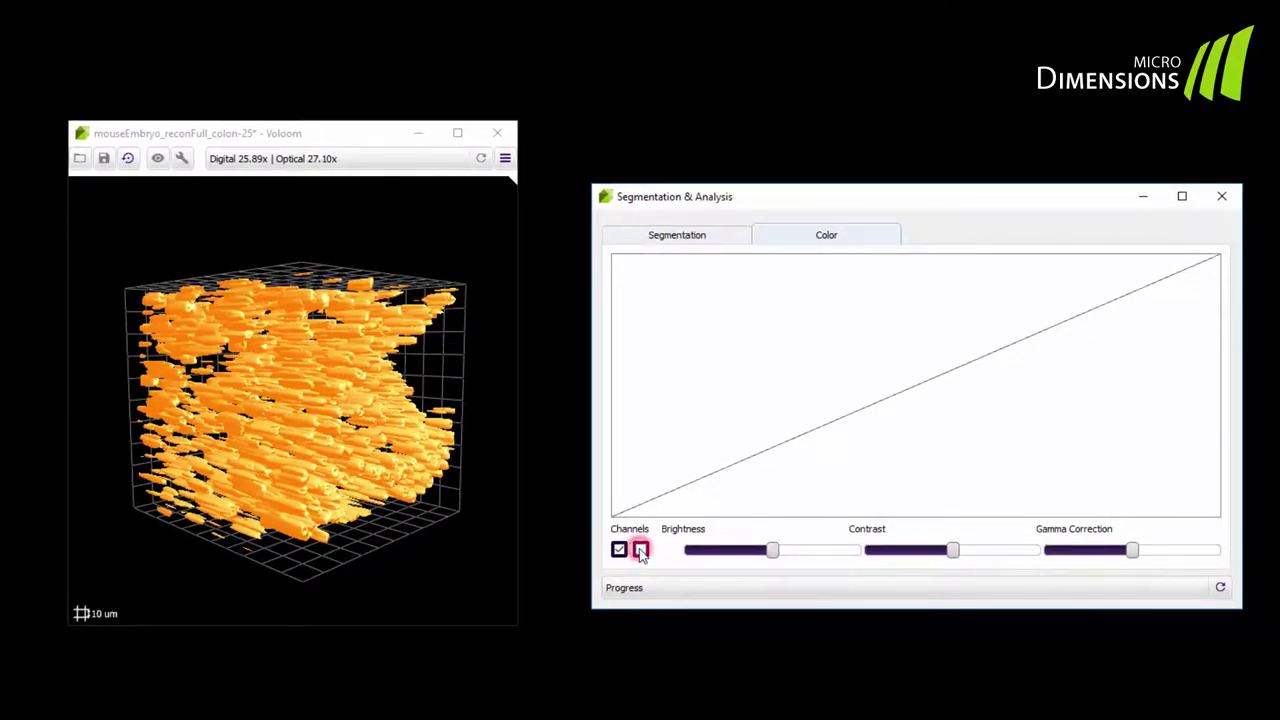
{"action": "double_click", "coordinate": [394, 425]}
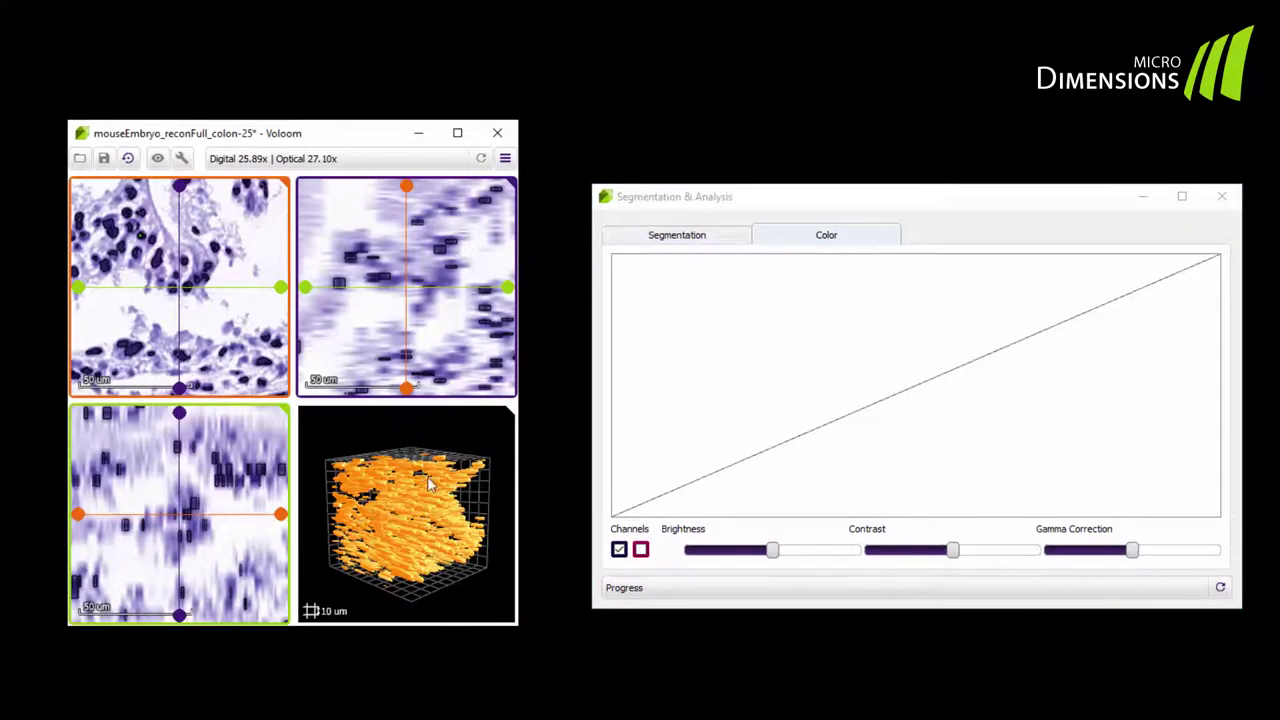
{"action": "left_click_drag", "start_coordinate": [447, 511], "coordinate": [380, 456]}
{"action": "left_click_drag", "start_coordinate": [411, 541], "coordinate": [372, 543]}
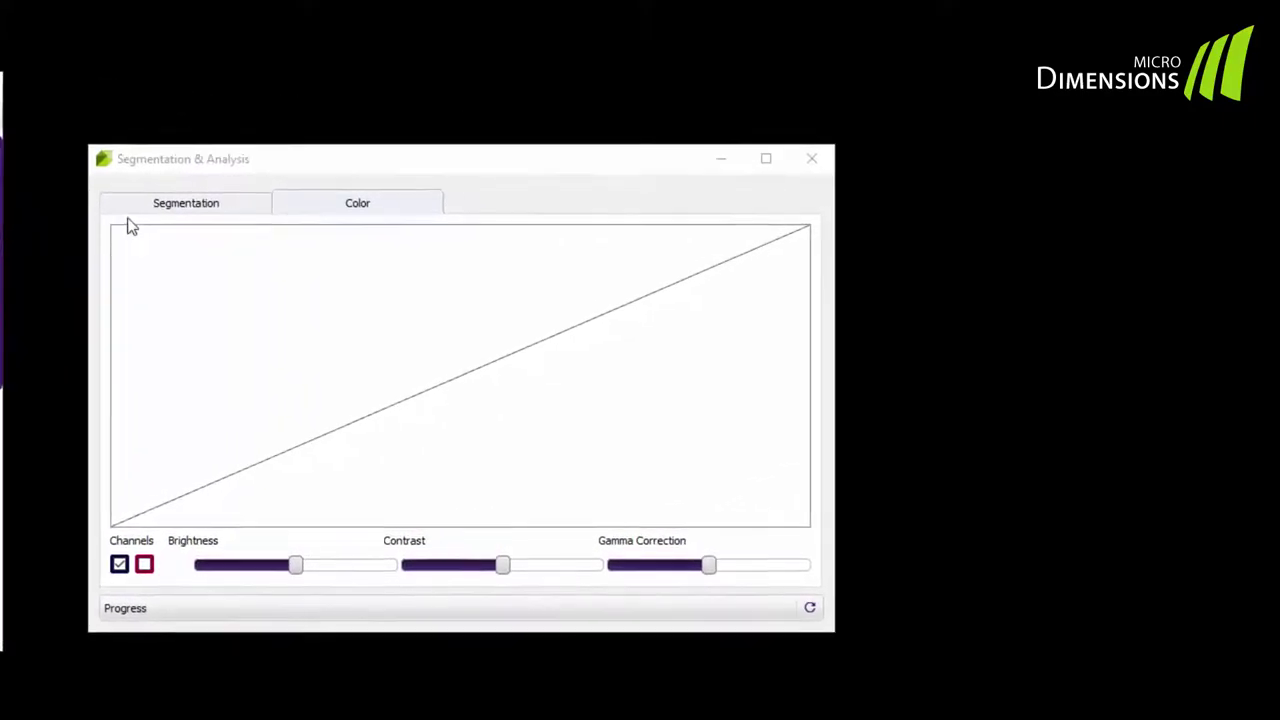
Step: Show the Segmented Objects table of nuclei and select all its rows with Ctrl+A
{"action": "left_click", "coordinate": [650, 235]}
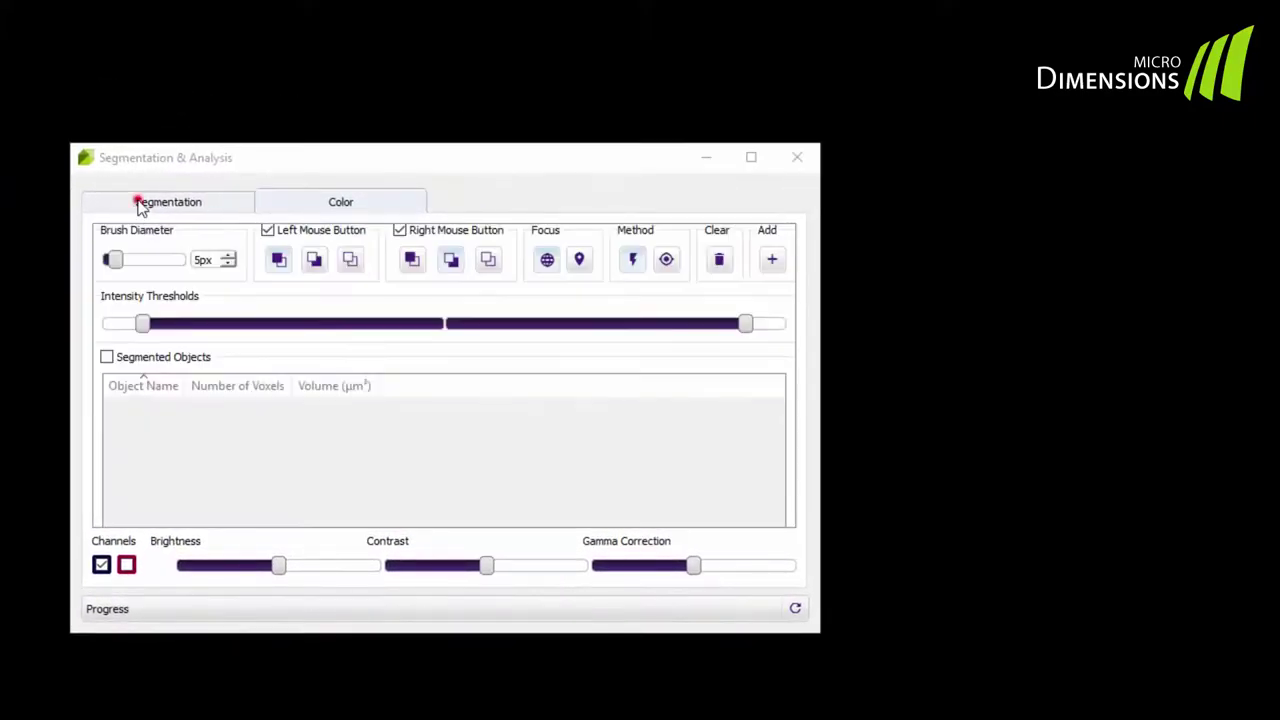
{"action": "left_click", "coordinate": [105, 358]}
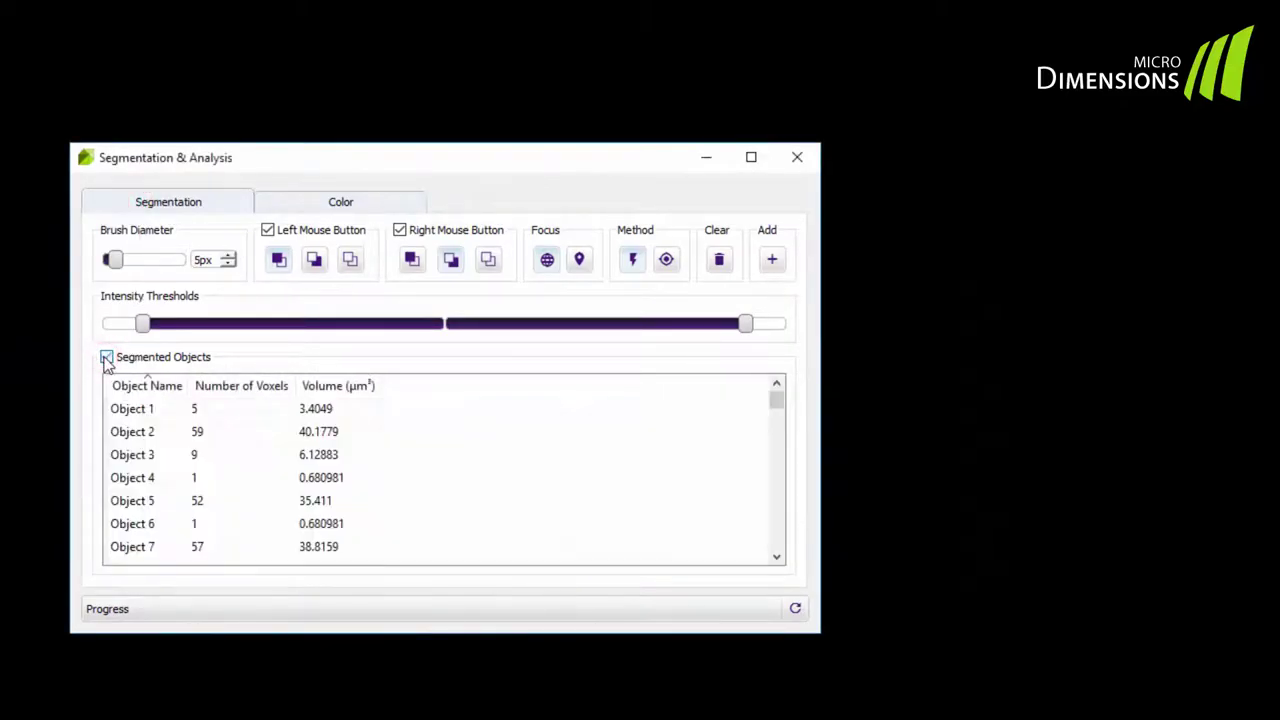
{"action": "scroll", "coordinate": [253, 461], "scroll_direction": "down", "scroll_amount": 4}
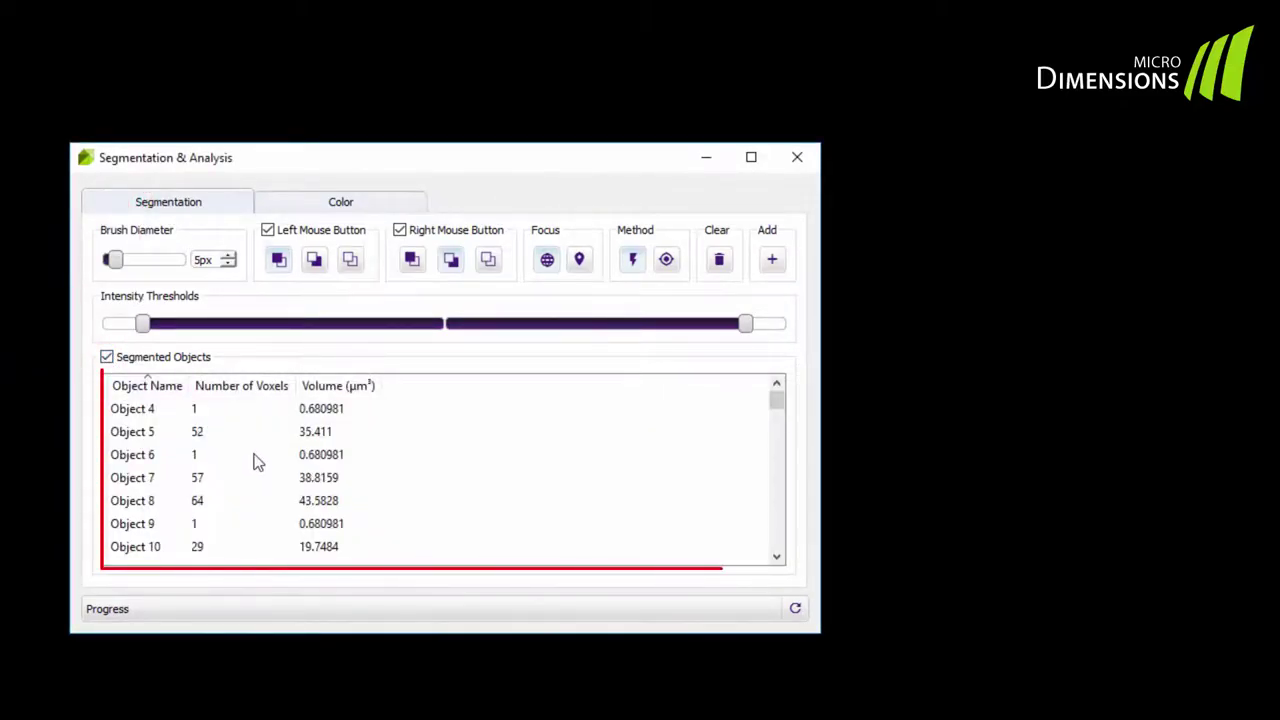
{"action": "scroll", "coordinate": [253, 461], "scroll_direction": "down", "scroll_amount": 5}
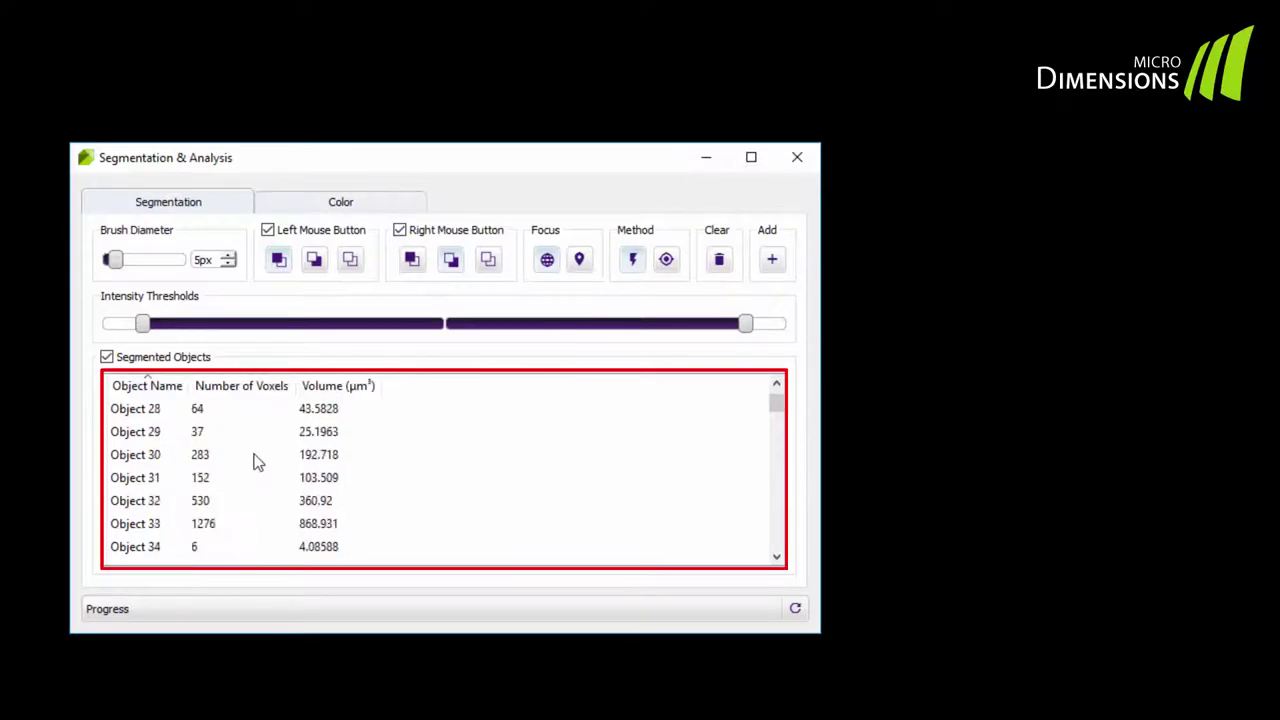
{"action": "mouse_move", "coordinate": [775, 401]}
{"action": "left_mouse_down"}
{"action": "mouse_move", "coordinate": [775, 570]}
{"action": "mouse_move", "coordinate": [767, 466]}
{"action": "mouse_move", "coordinate": [782, 402]}
{"action": "left_mouse_up"}
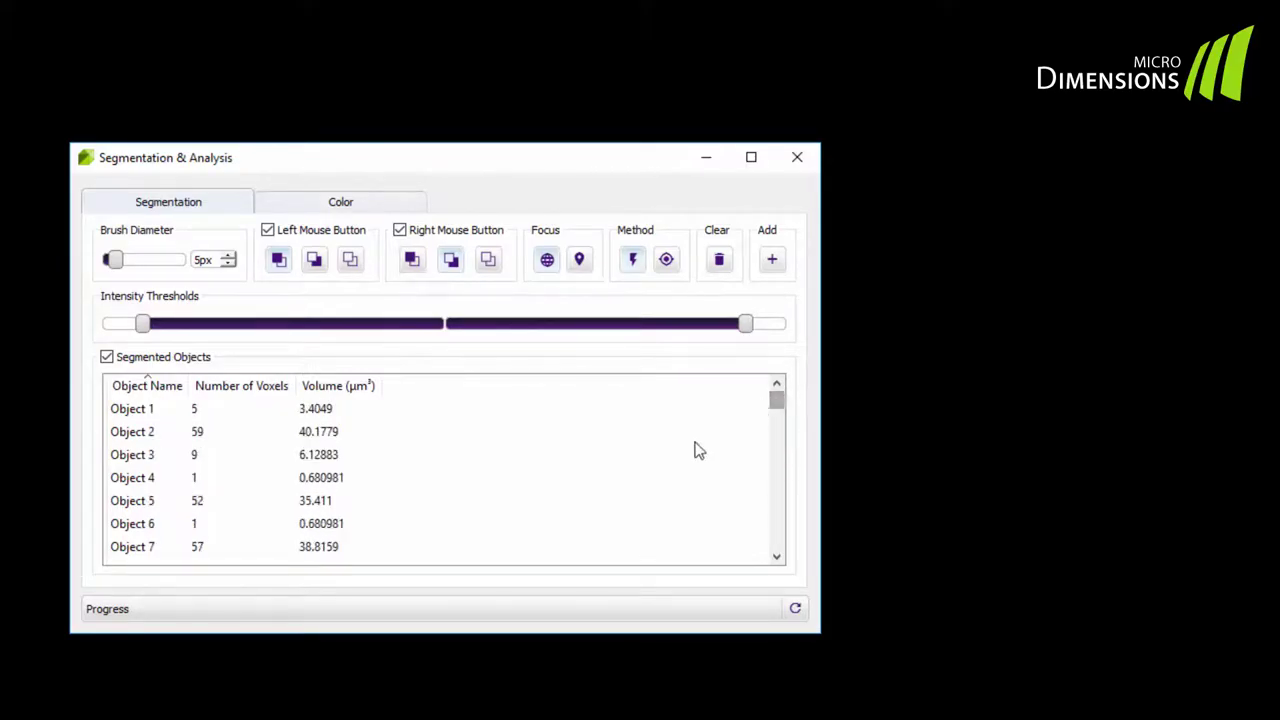
{"action": "left_click", "coordinate": [643, 445]}
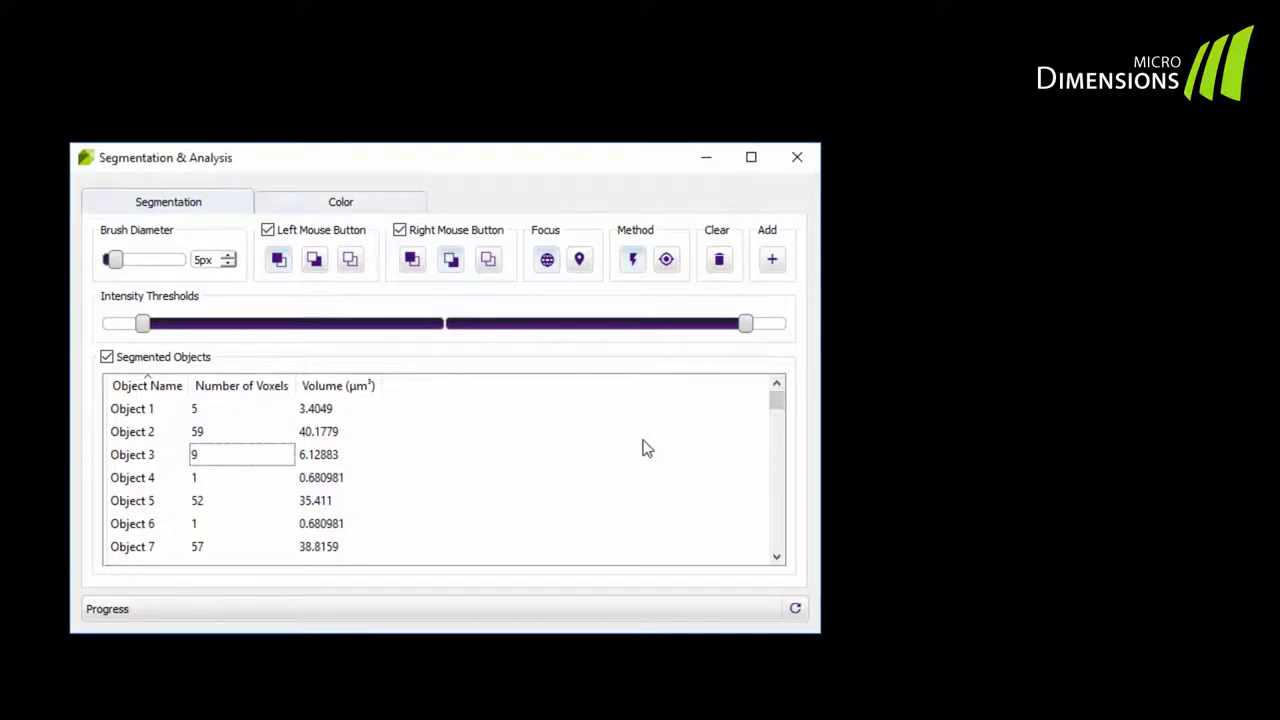
{"action": "key", "text": "ctrl+a"}
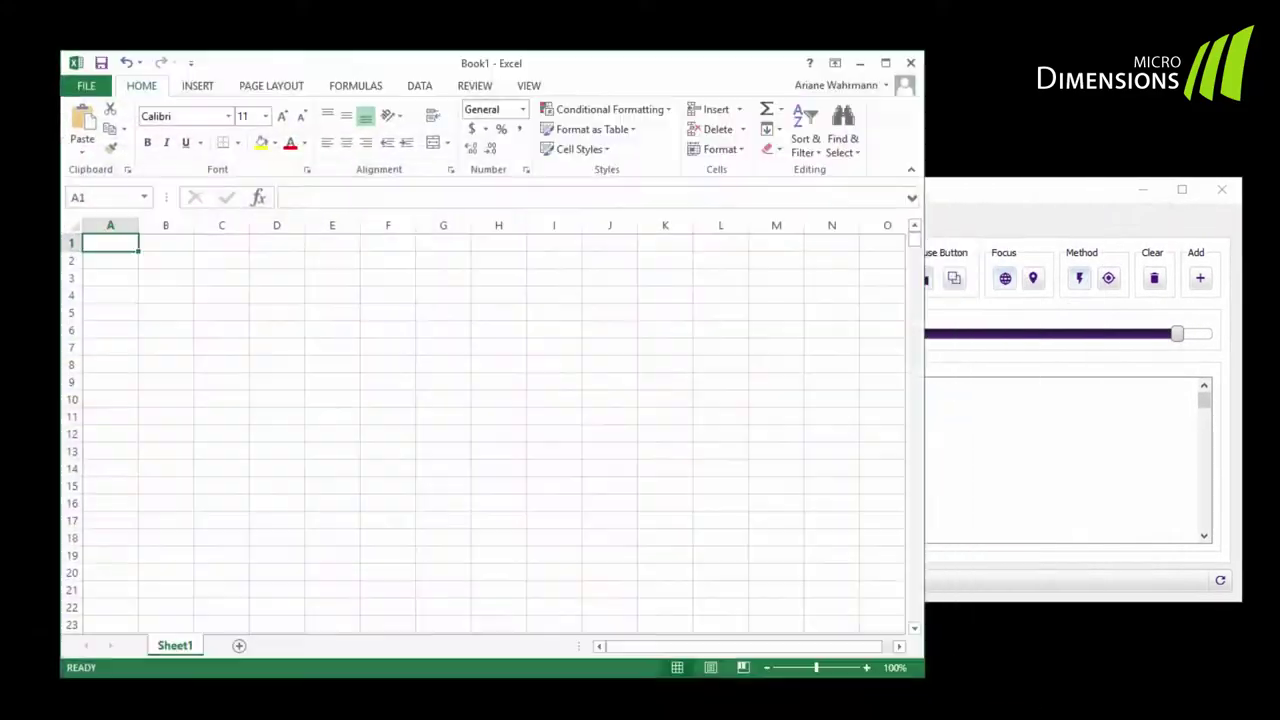
Step: Paste the nucleus table into Book1 and scroll through the pasted rows in columns A–C
{"action": "key", "text": "ctrl+v"}
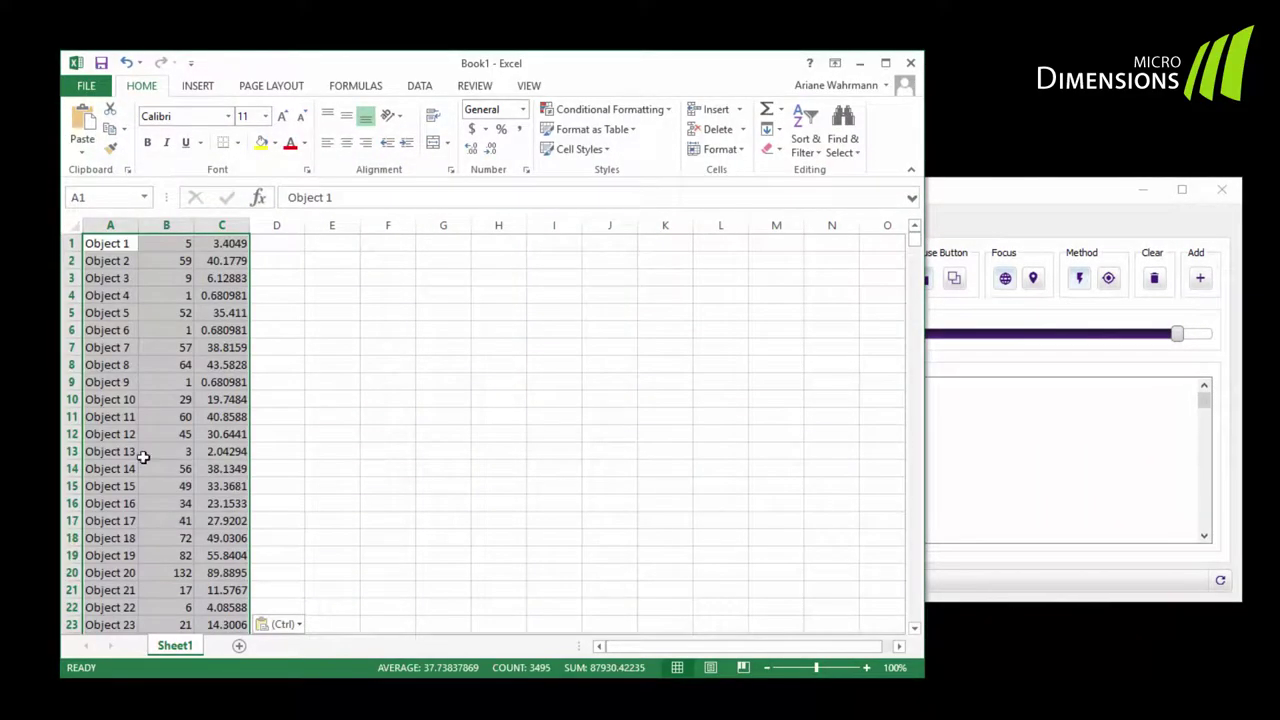
{"action": "left_click", "coordinate": [186, 414]}
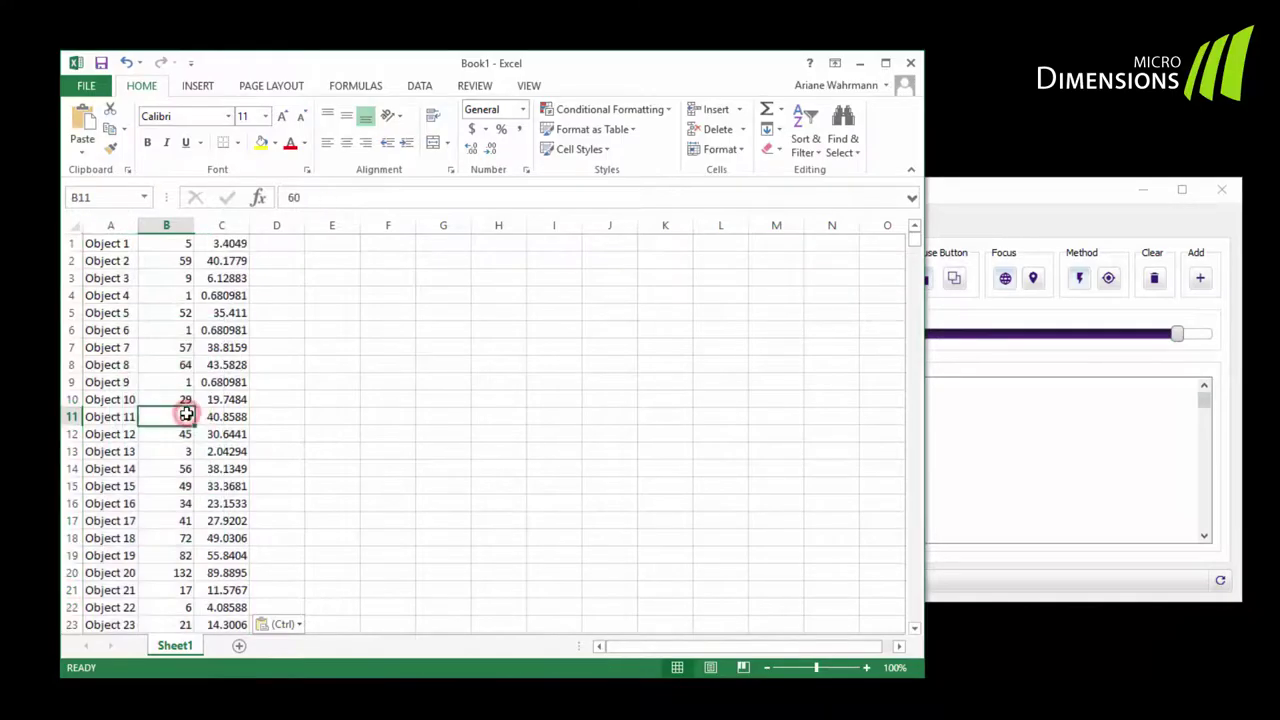
{"action": "scroll", "coordinate": [186, 414], "scroll_direction": "down", "scroll_amount": 8}
{"action": "scroll", "coordinate": [186, 414], "scroll_direction": "down", "scroll_amount": 12}
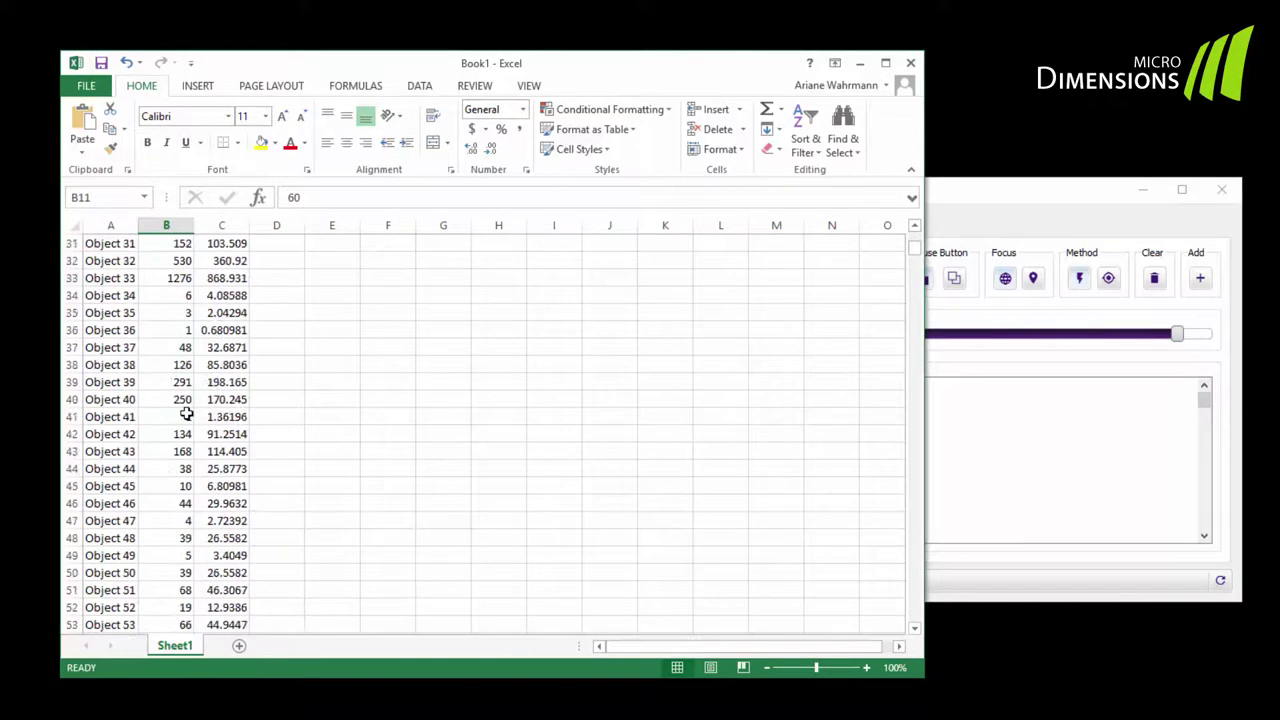
{"action": "scroll", "coordinate": [186, 414], "scroll_direction": "down", "scroll_amount": 2}
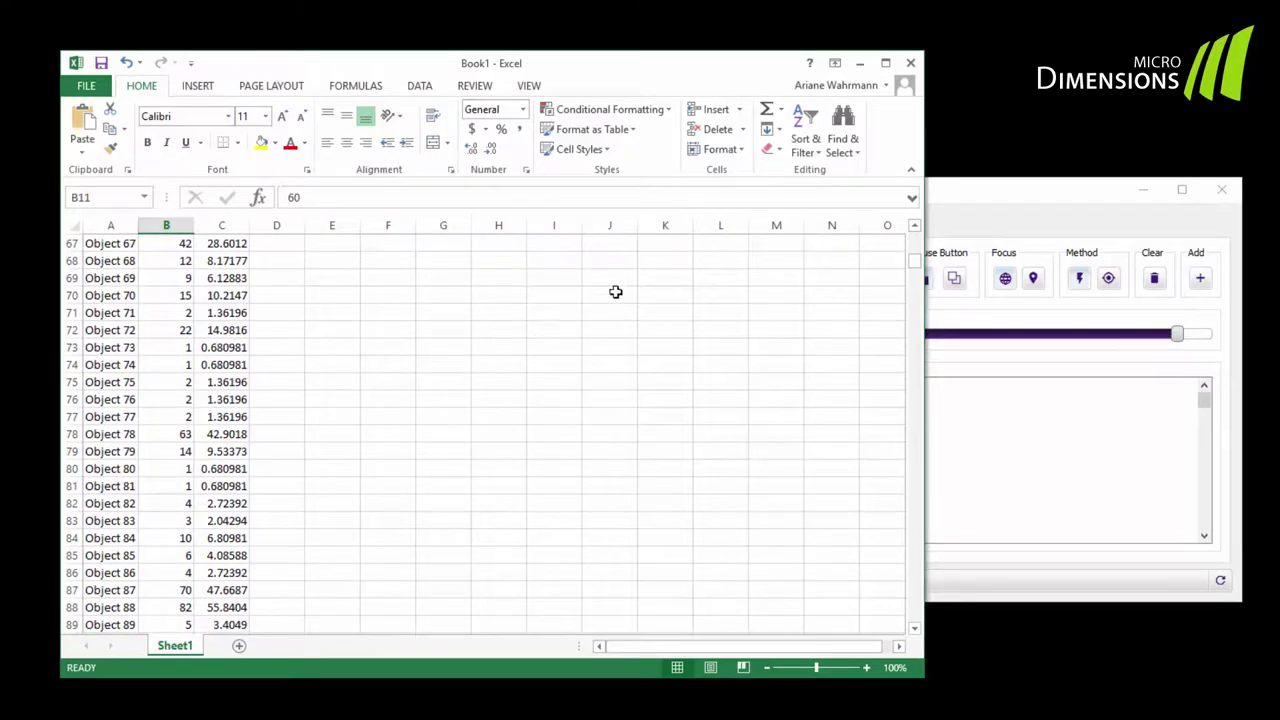
Step: Minimize Excel and accept the nuclei segmentation with 'Accept & create new'
{"action": "left_click", "coordinate": [860, 64]}
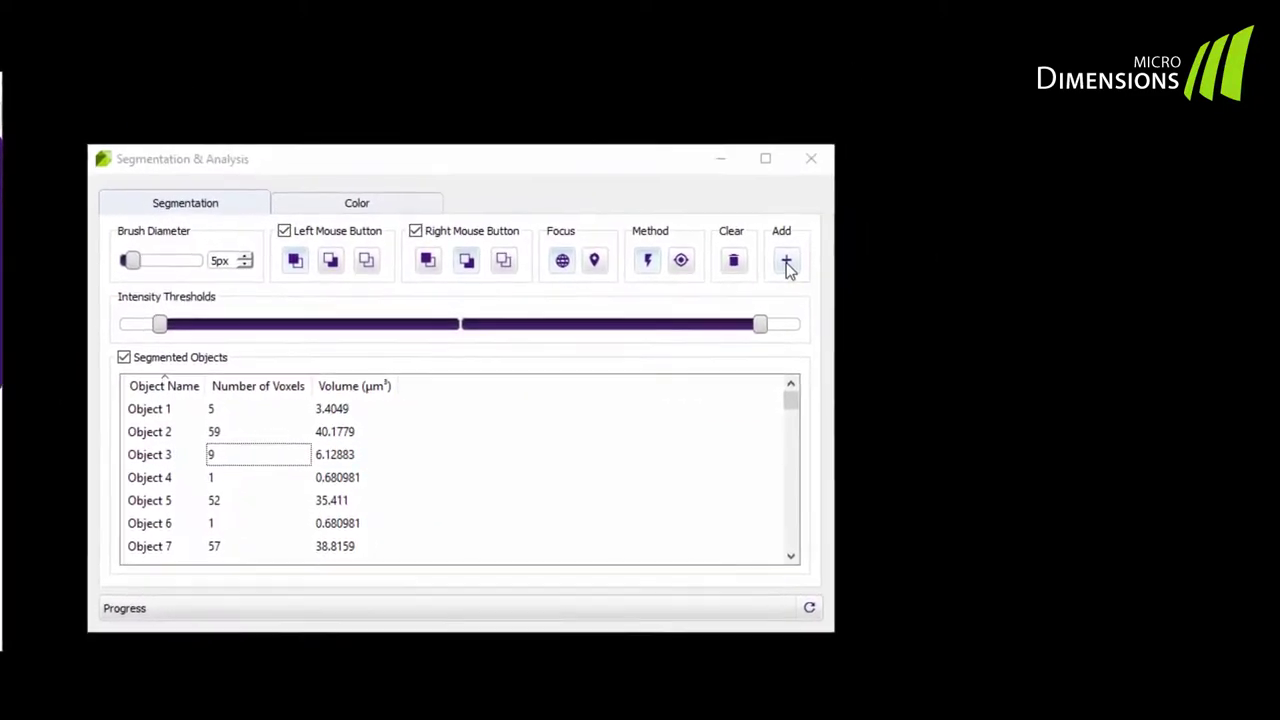
{"action": "left_click", "coordinate": [786, 261]}
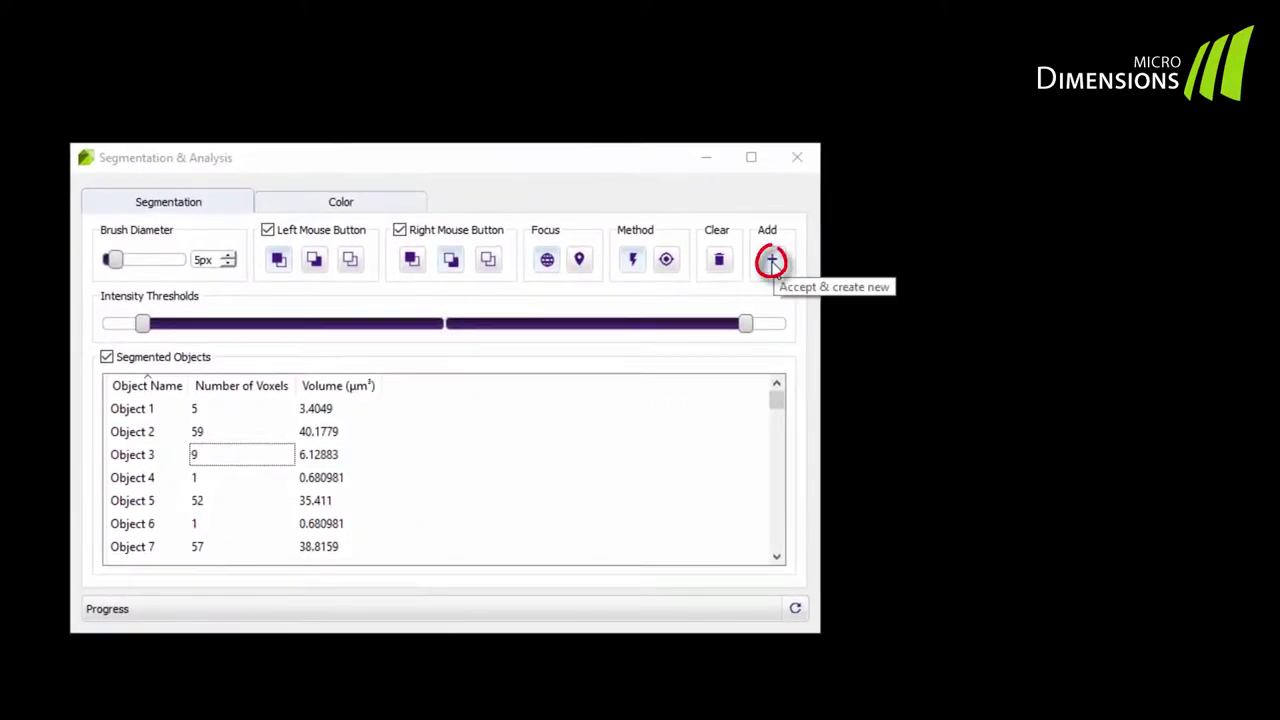